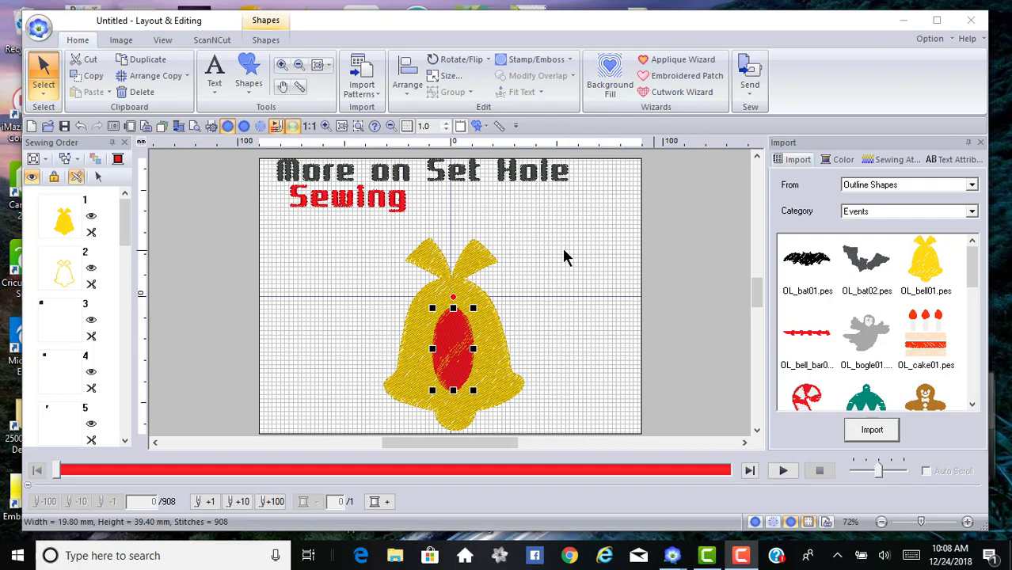
- Delete the 'More on Set Hole Sewing' title text, leaving the bell and red oval
left_click(586, 252)
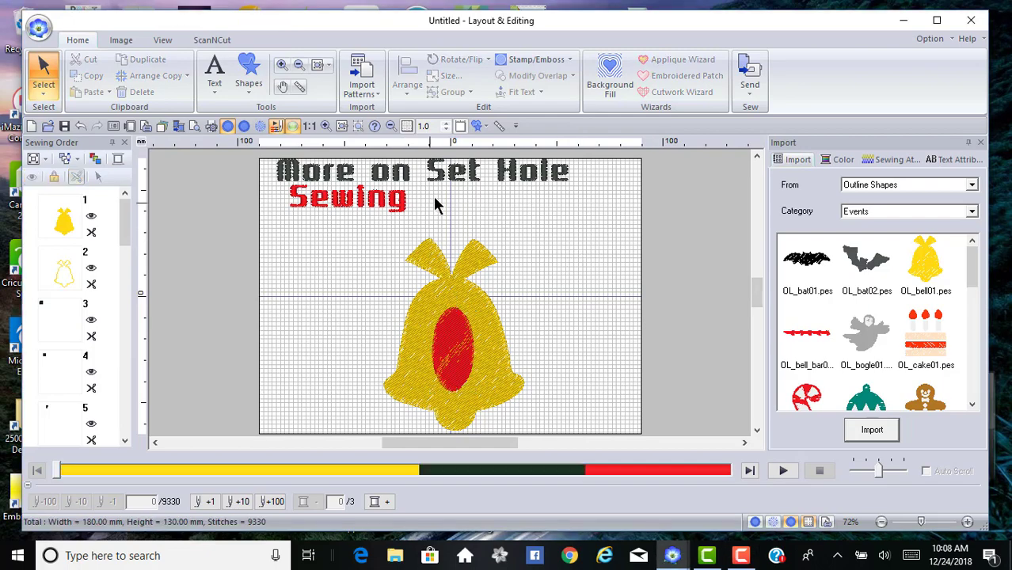
left_click_drag(270, 152, 598, 215)
key("Delete")
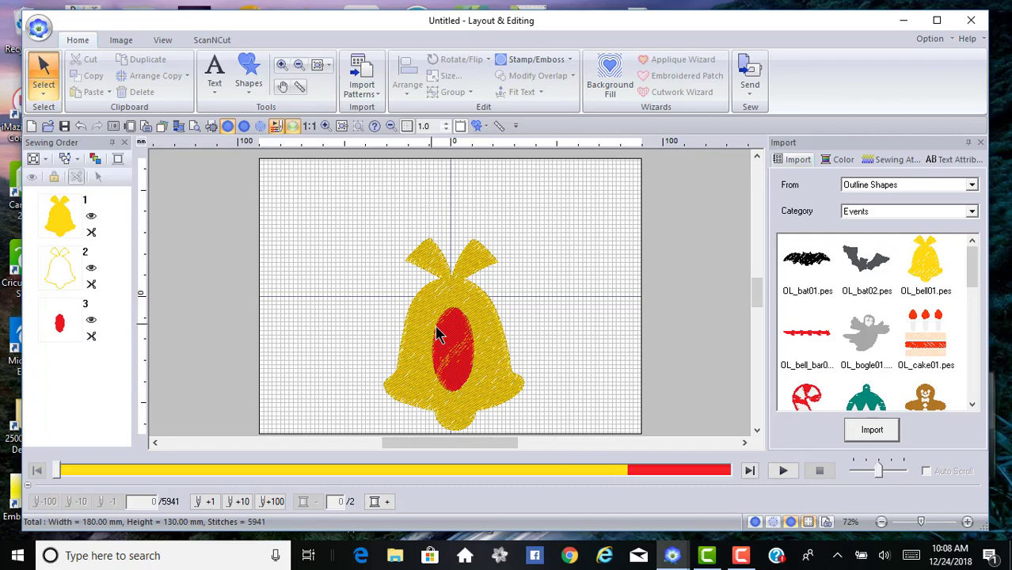
left_click(248, 75)
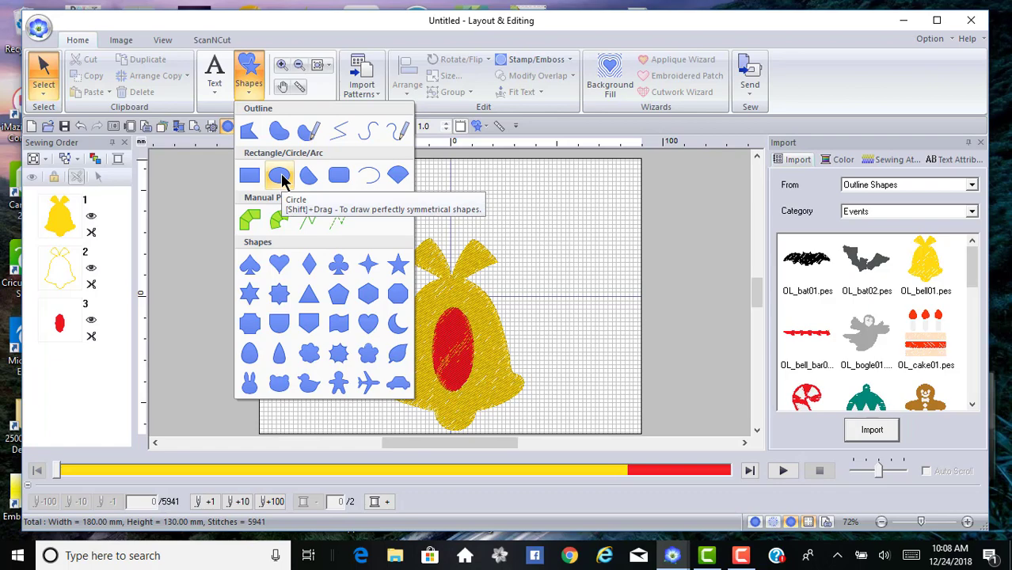
left_click(512, 210)
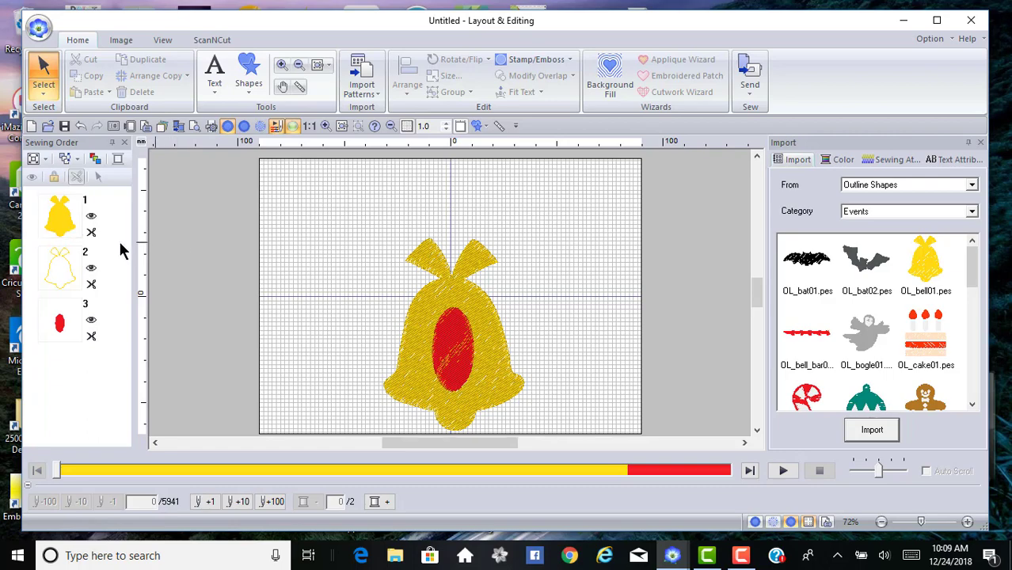
left_click(61, 226)
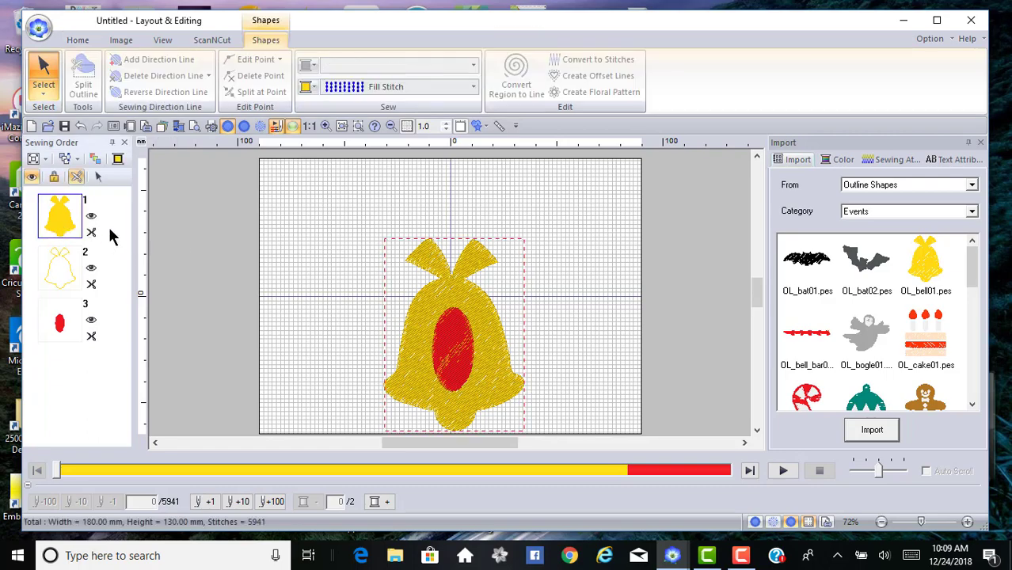
left_click(31, 177)
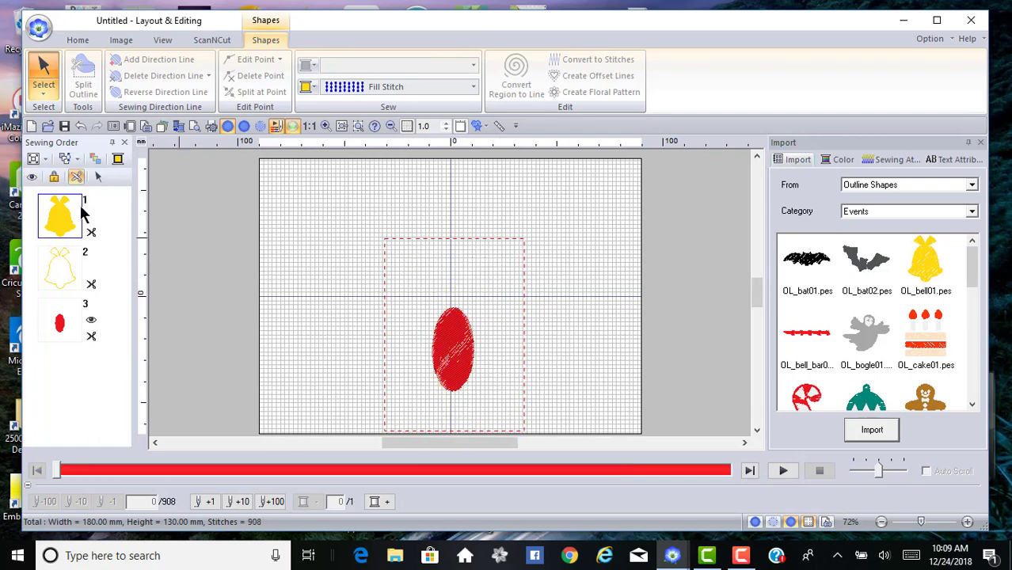
left_click(32, 177)
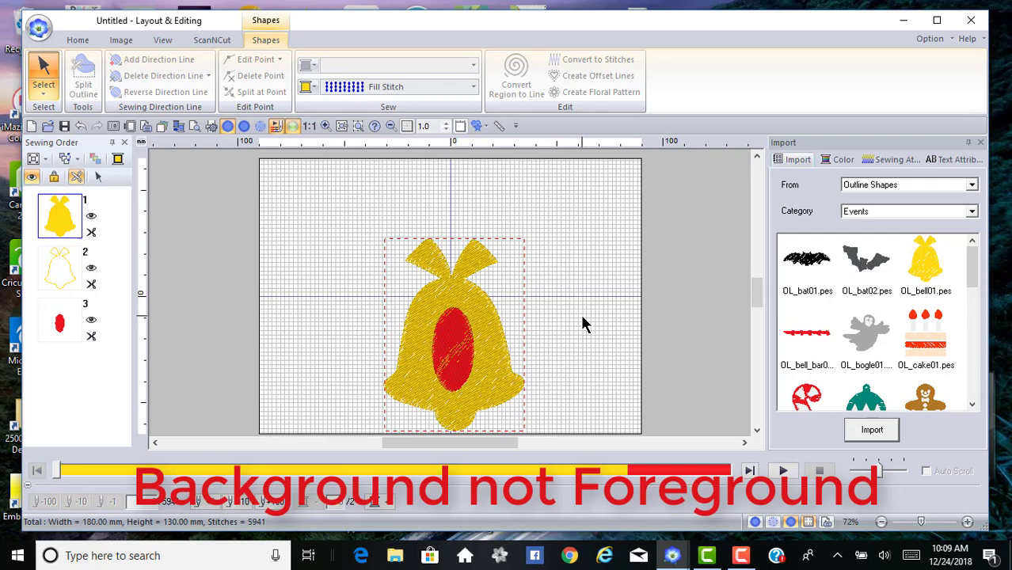
- Apply Set hole sewing to the bell and red oval, dropping the total from 5941 to 5457 stitches
left_click(589, 332)
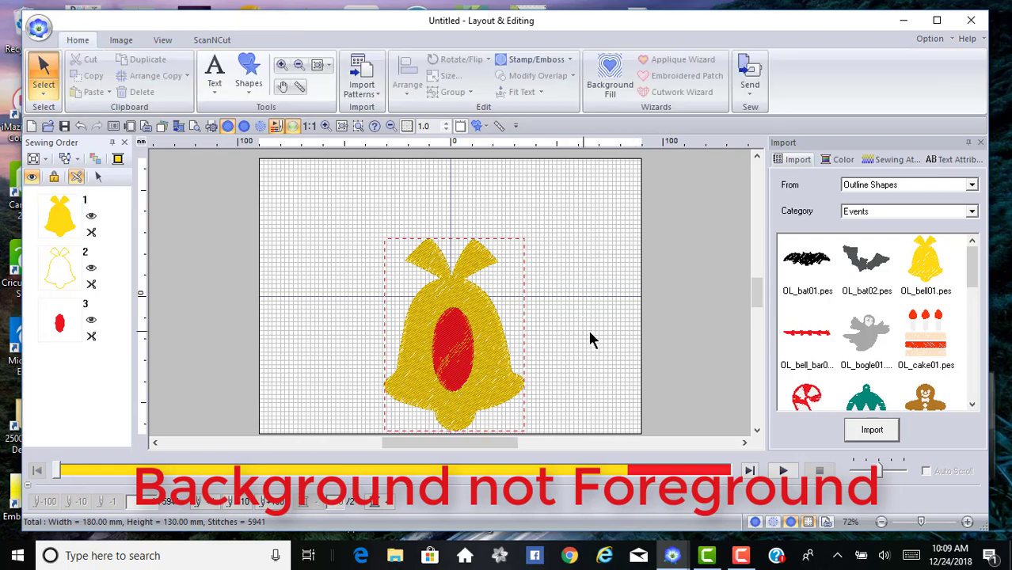
left_click(459, 346)
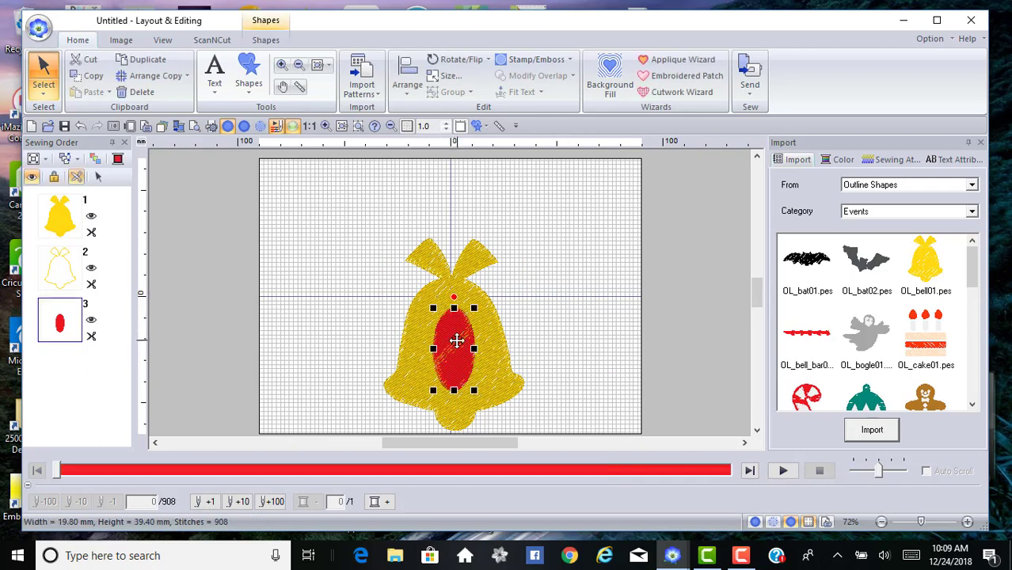
left_click_drag(359, 223, 586, 442)
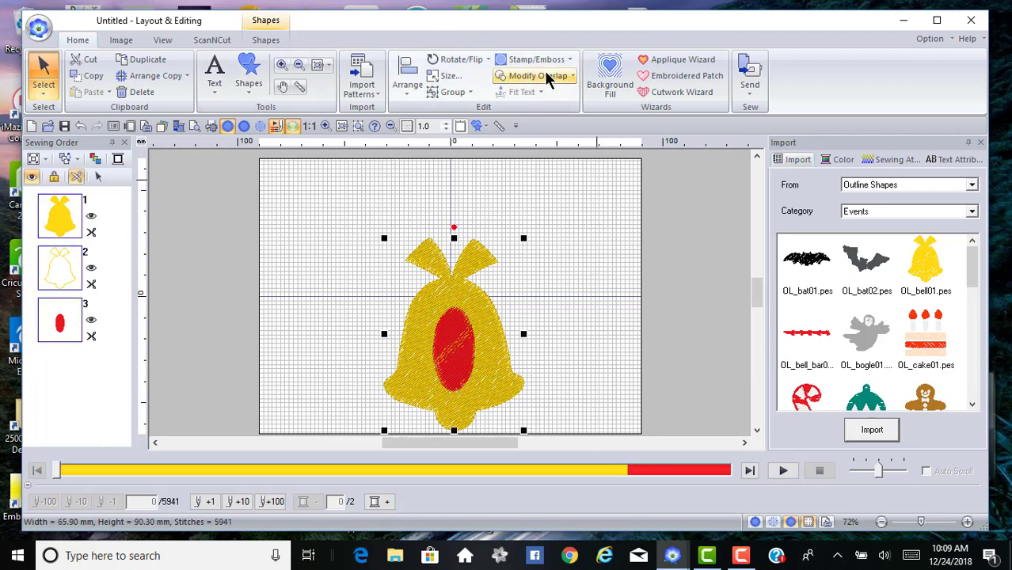
left_click(549, 79)
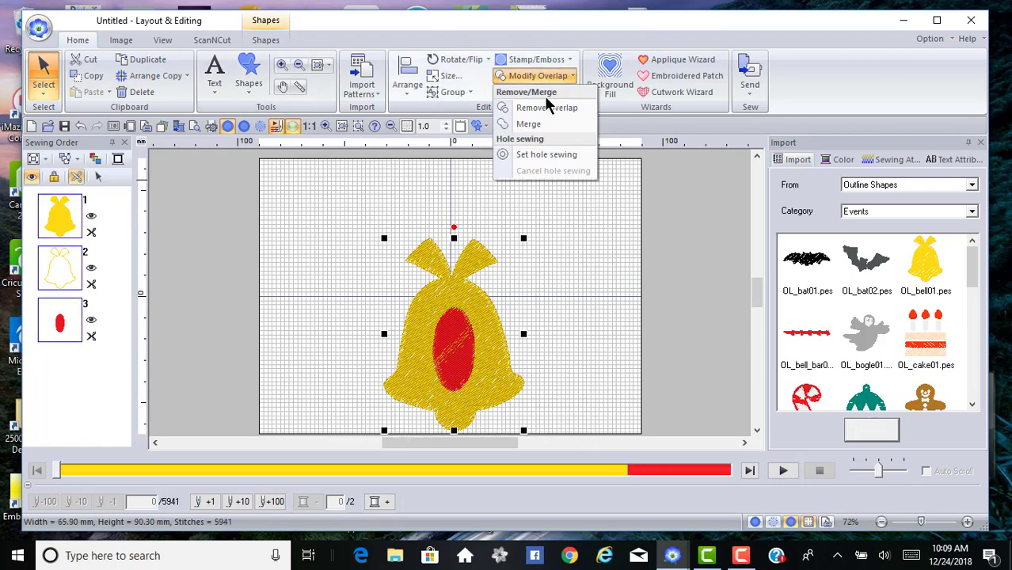
left_click(548, 156)
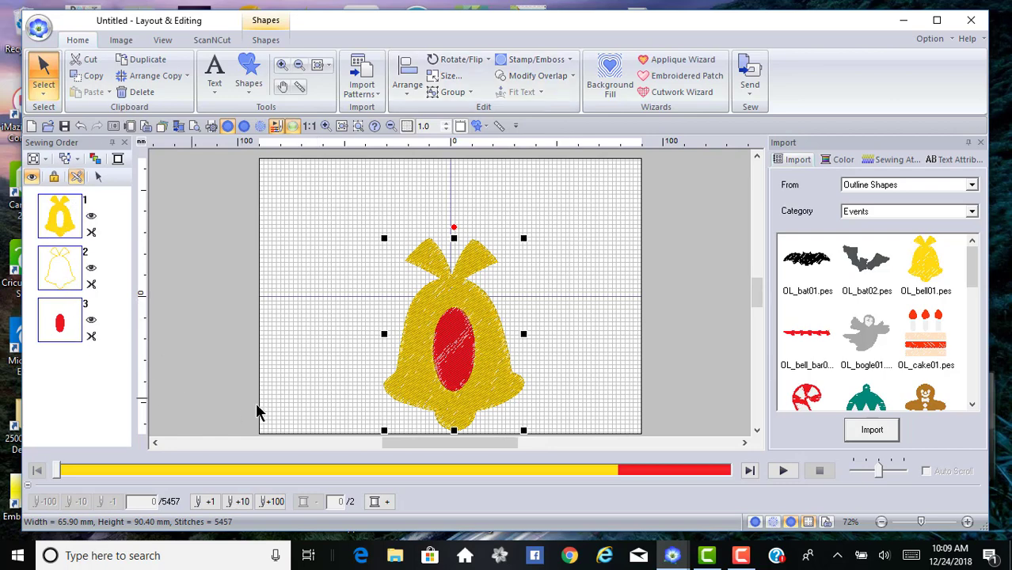
left_click(613, 302)
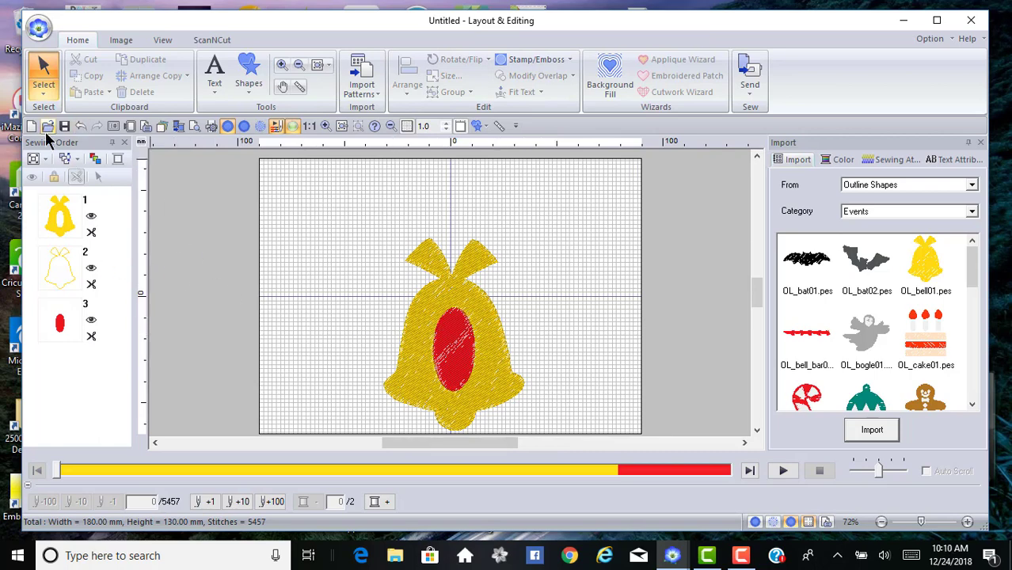
- Undo the hole sewing and delete the red oval
left_click(81, 127)
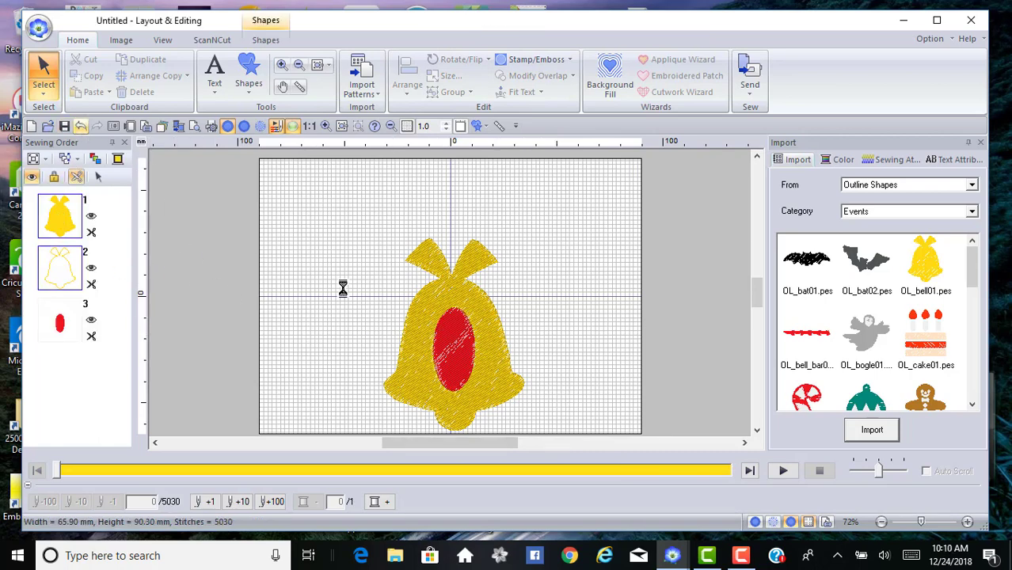
left_click(57, 318)
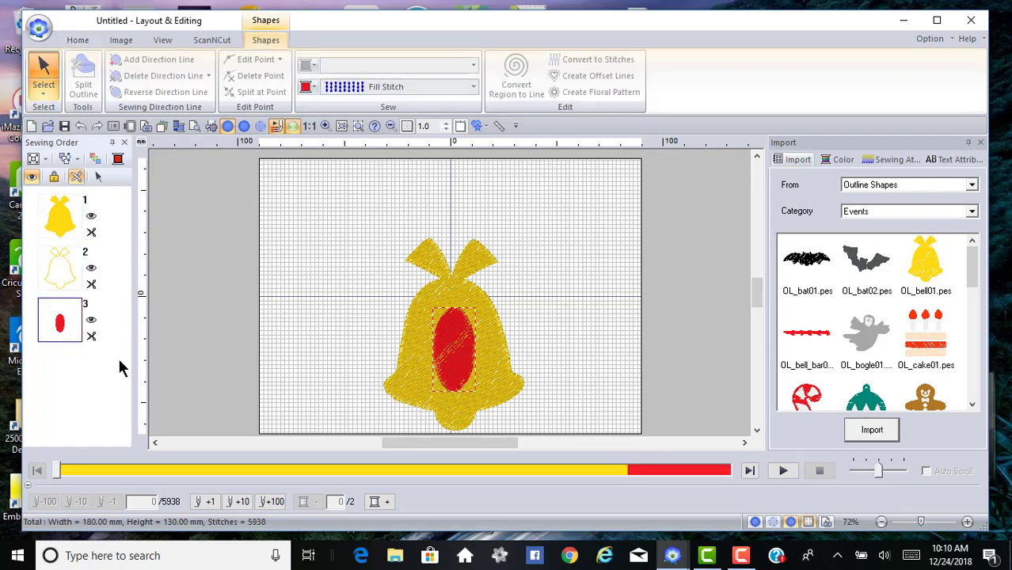
left_click(97, 177)
key("Delete")
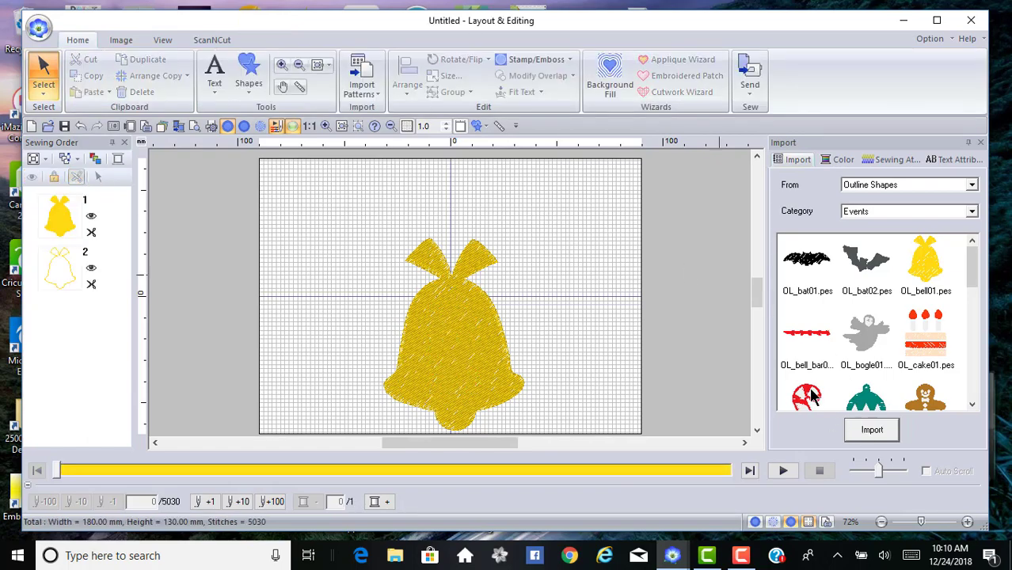
- Place a candy cane of about 30 x 50 mm onto the bell and select both shapes
left_click_drag(808, 387, 543, 279)
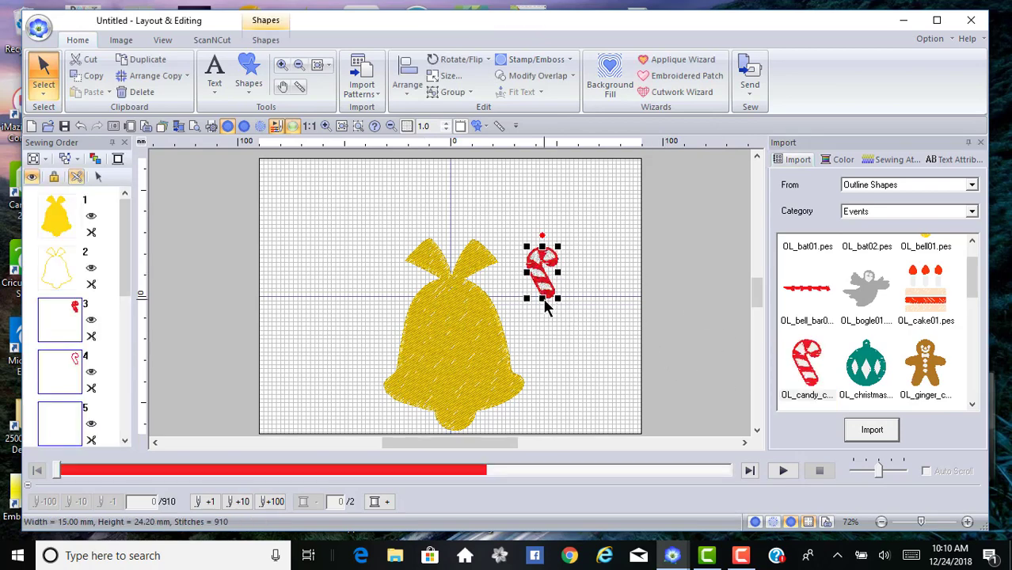
left_click_drag(558, 298, 609, 353)
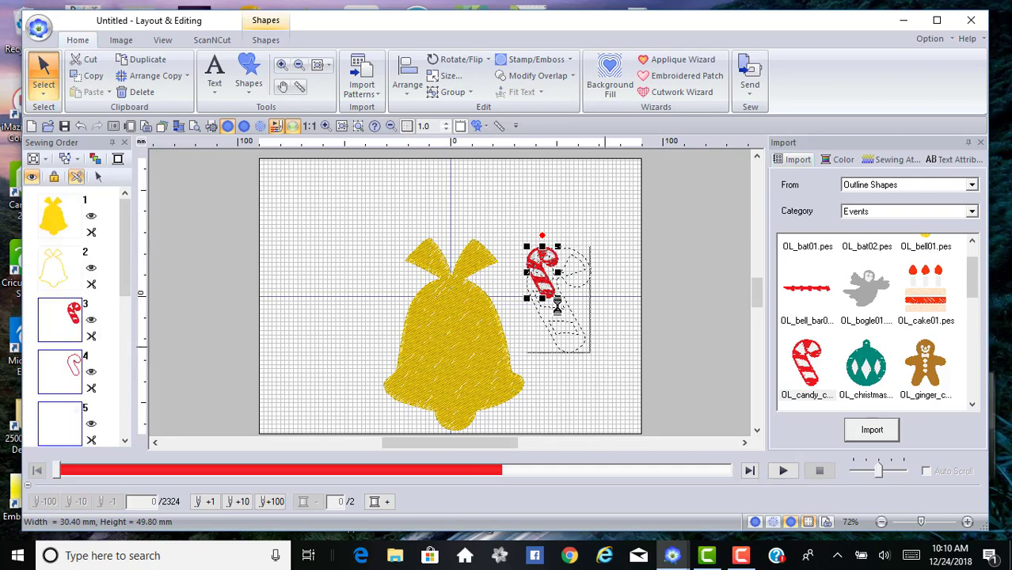
left_click_drag(541, 283, 442, 336)
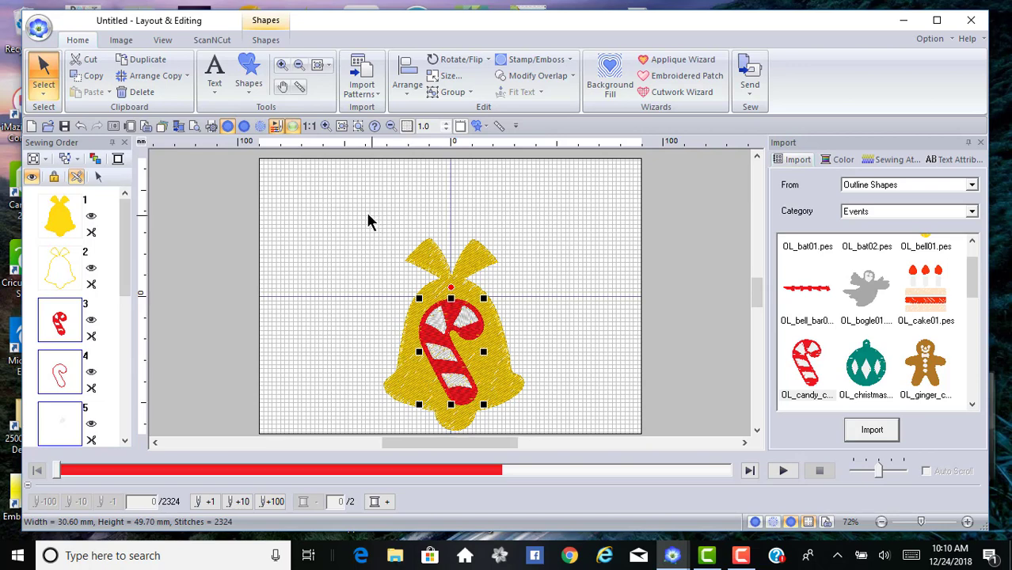
left_click_drag(350, 205, 546, 445)
left_click(549, 75)
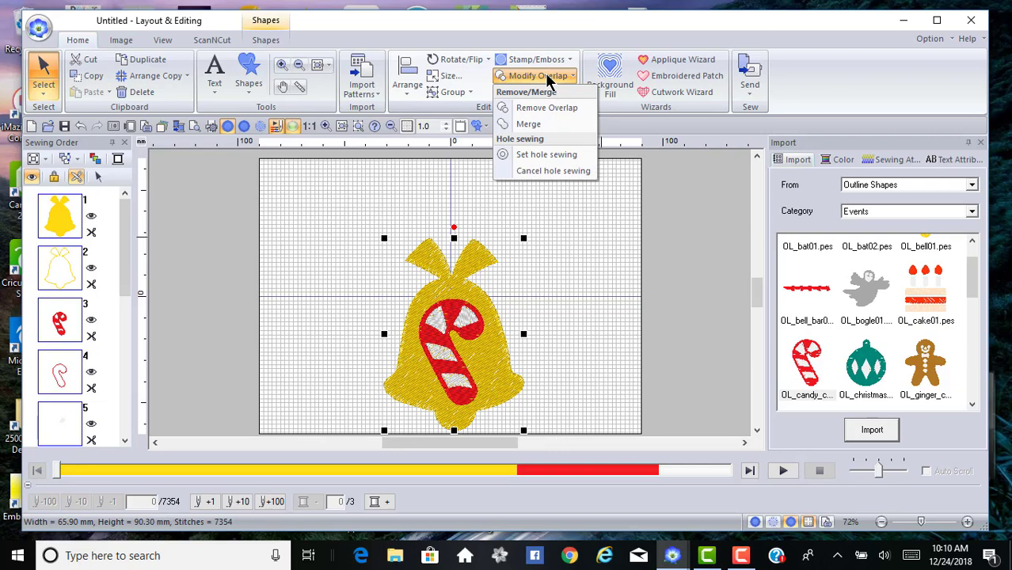
left_click(543, 156)
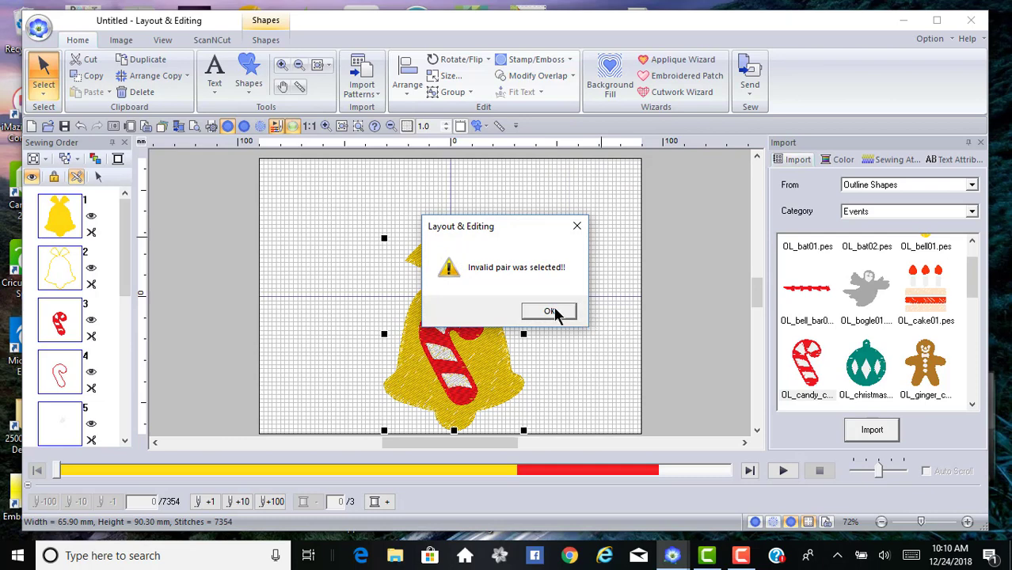
left_click(552, 312)
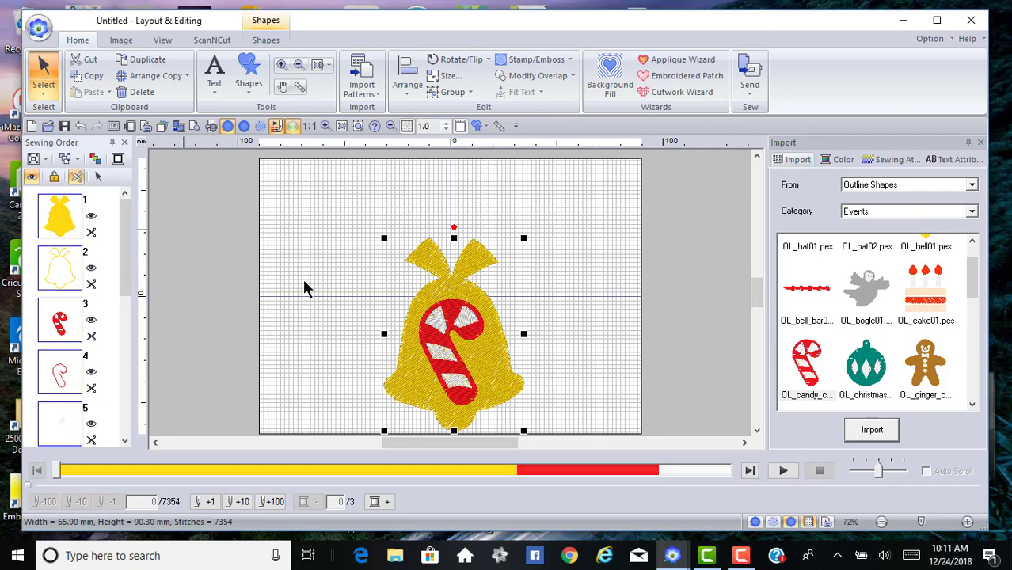
- Select the yellow bell and review its stitch direction in Sewing Attributes
left_click(294, 231)
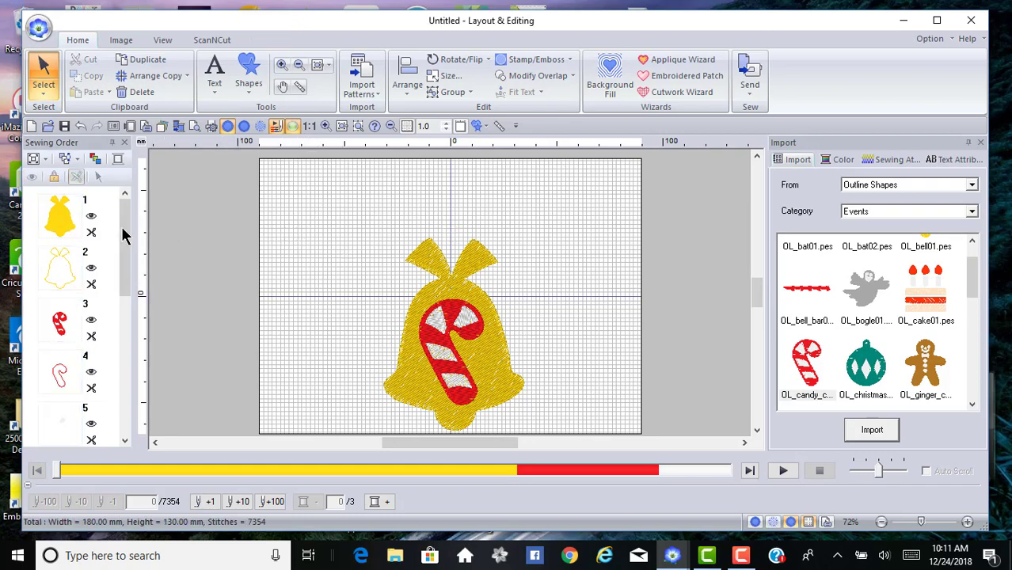
left_click(63, 212)
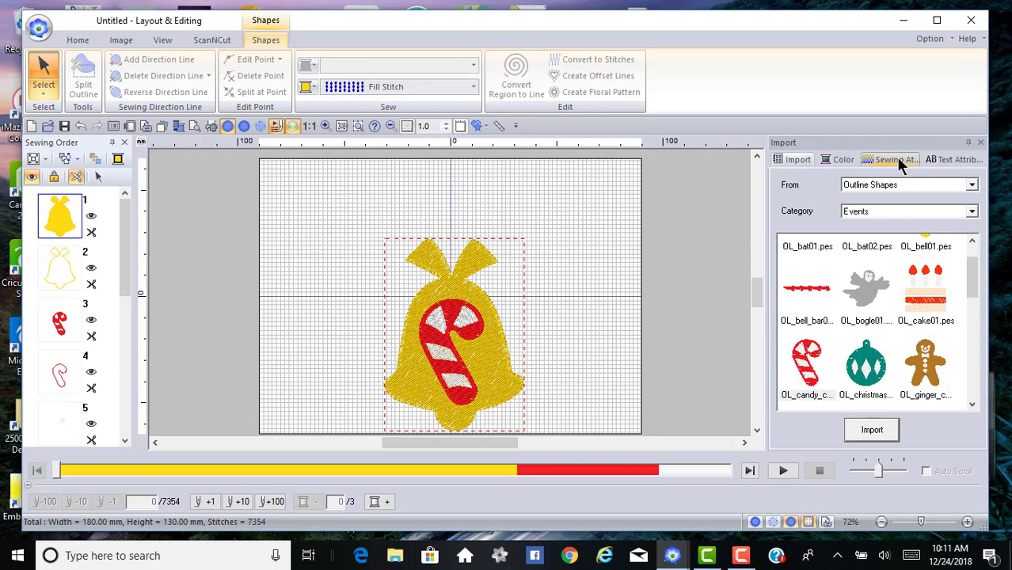
left_click(895, 159)
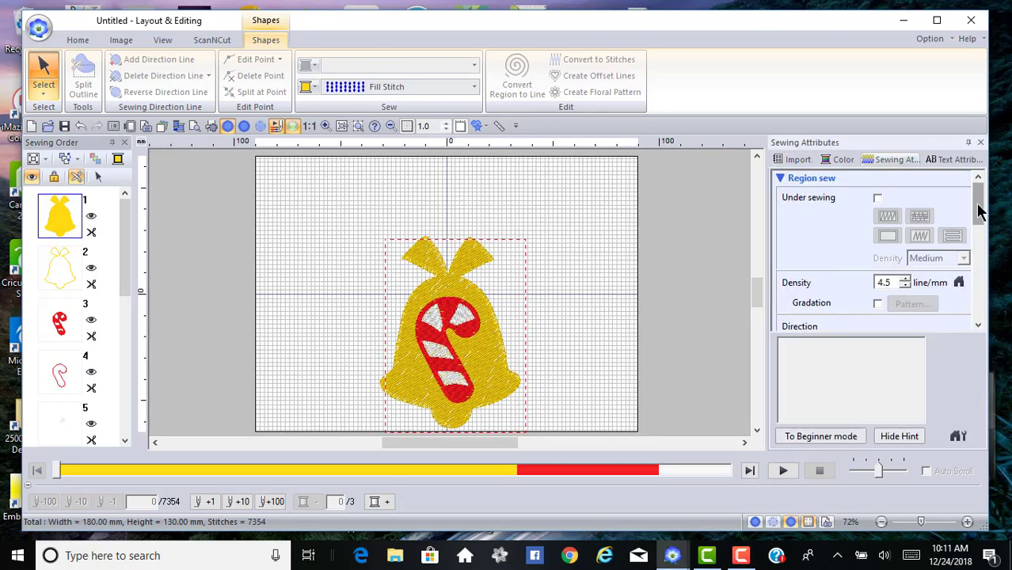
left_click_drag(978, 207, 981, 244)
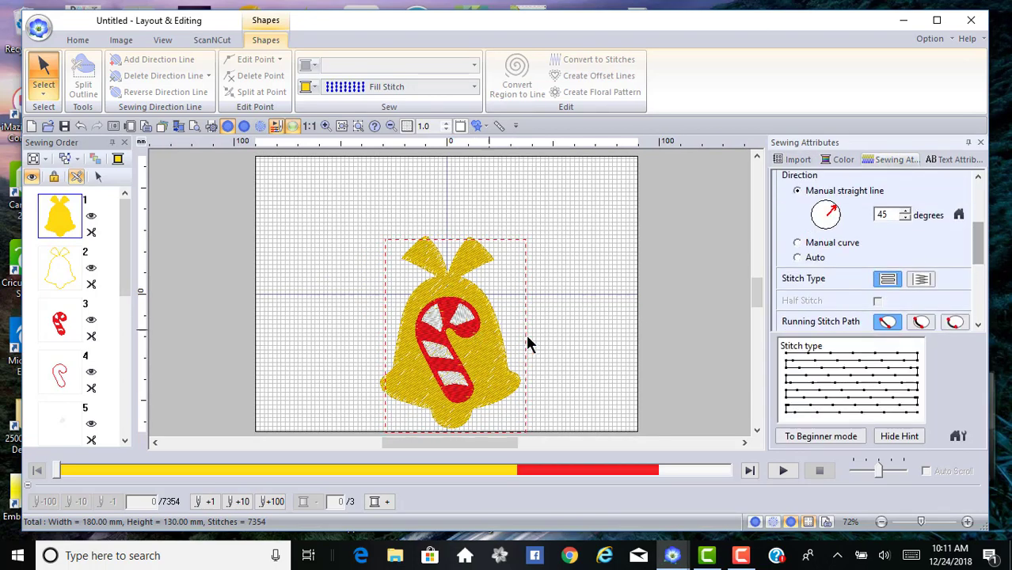
- Check each white candy-cane stripe's 45-degree manual stitch direction, then deselect everything
left_click(594, 263)
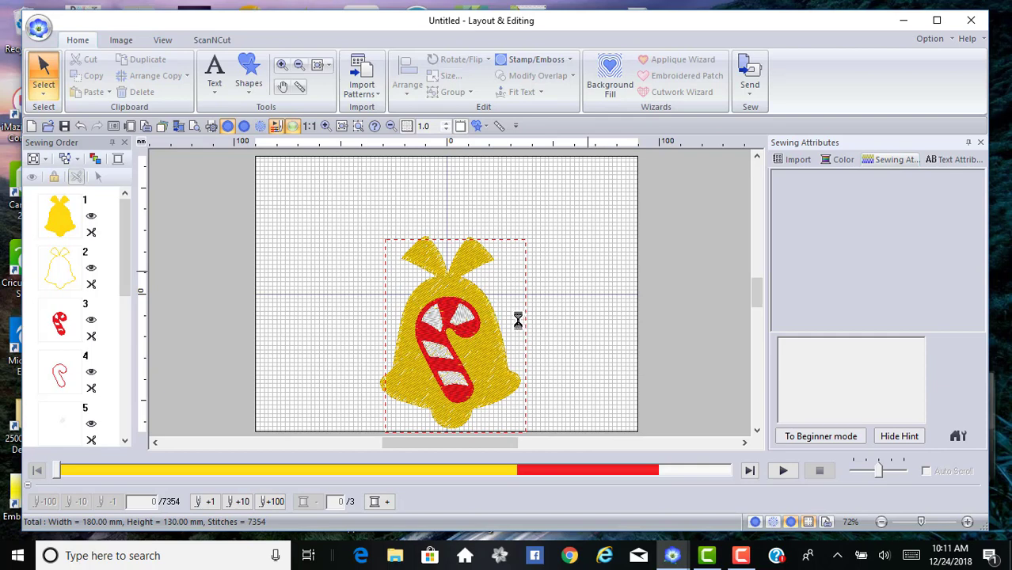
left_click(430, 317)
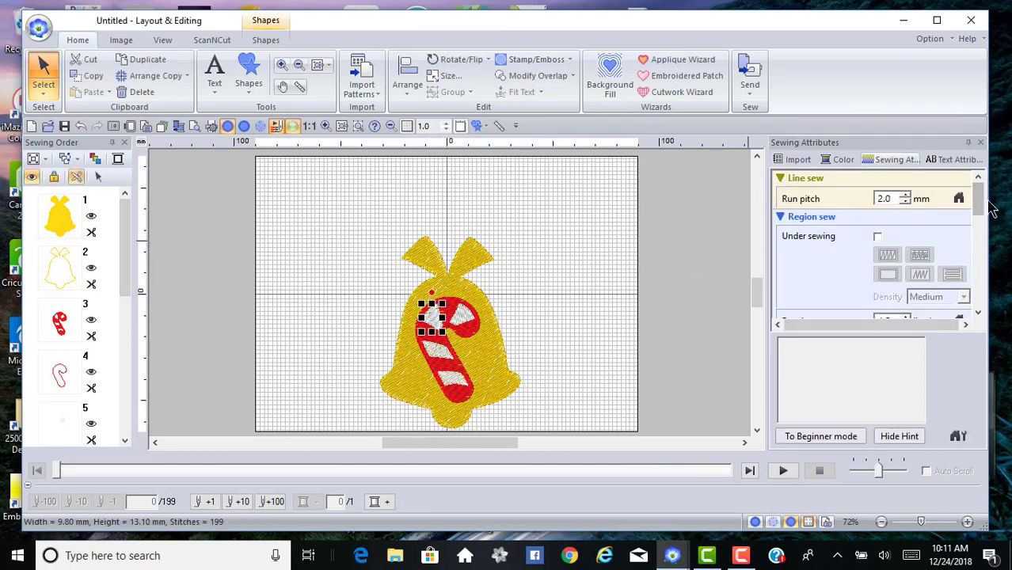
scroll(982, 223, "down", 1)
left_click_drag(980, 223, 986, 247)
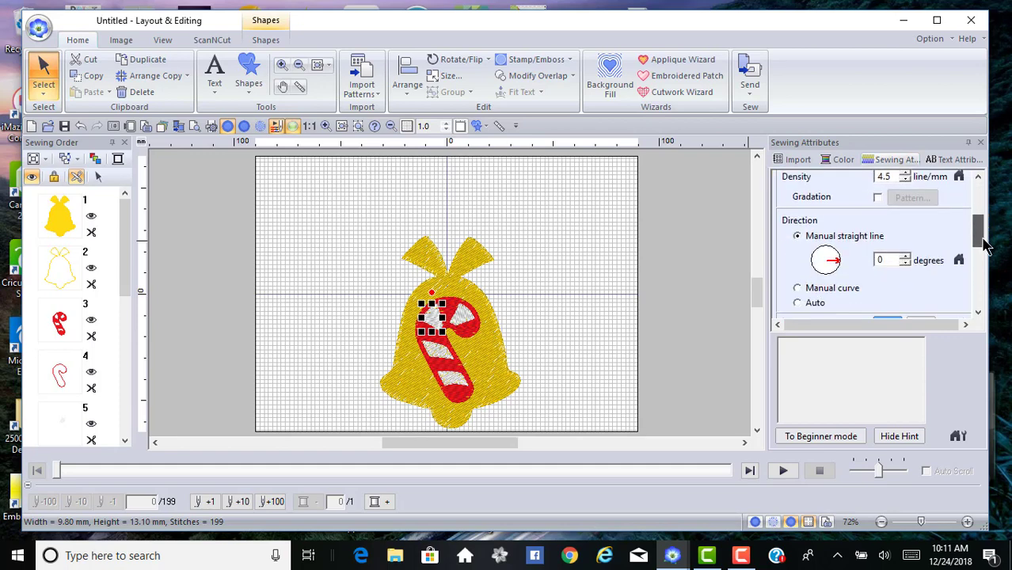
left_click(467, 331)
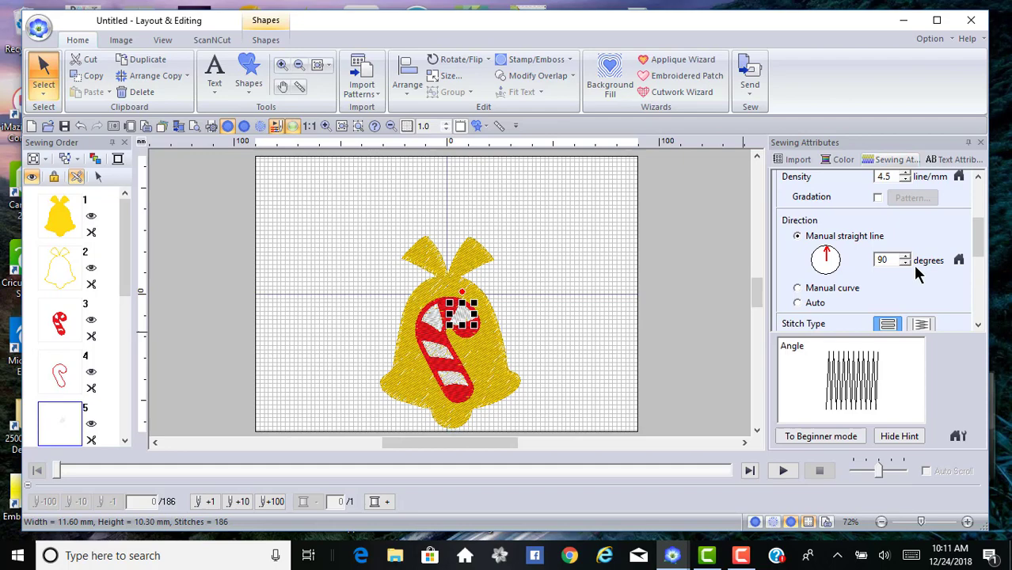
left_click(435, 350)
left_click(463, 384)
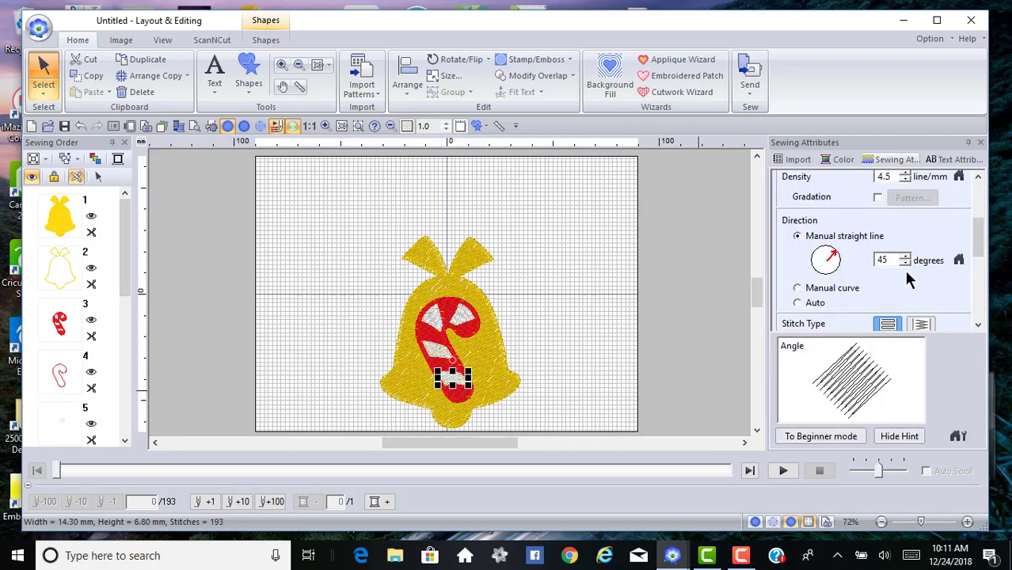
left_click(448, 317)
left_click(452, 319)
key("Escape")
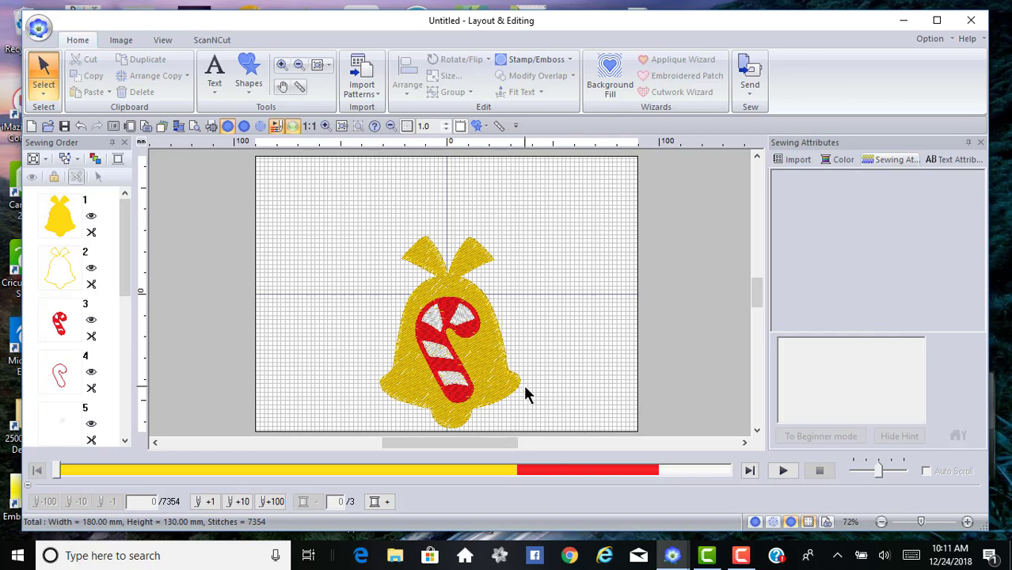
- Delete the red candy cane and its outline, Sewing Order items 3 and 4
left_click(49, 326)
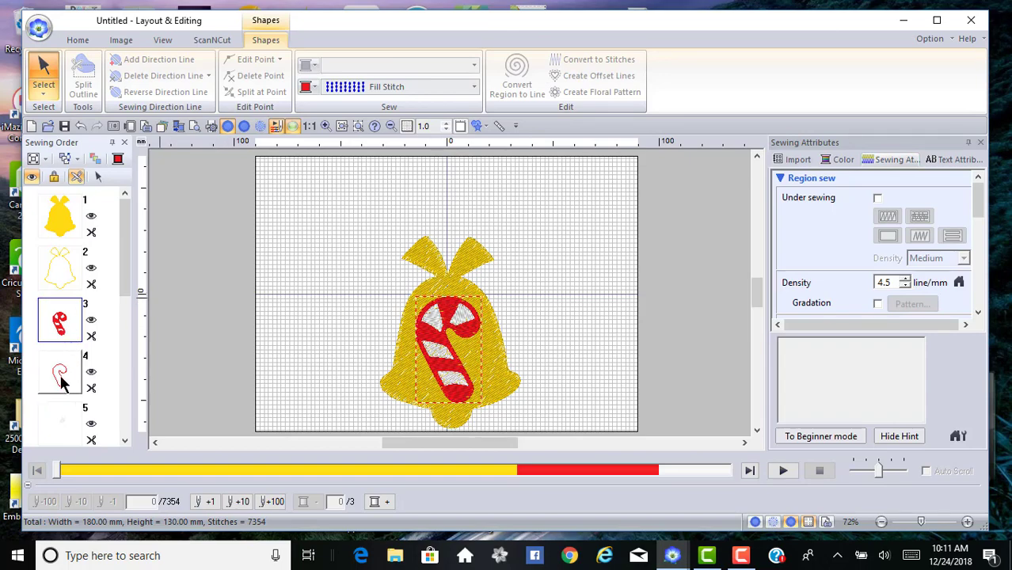
left_click(63, 386, "shift")
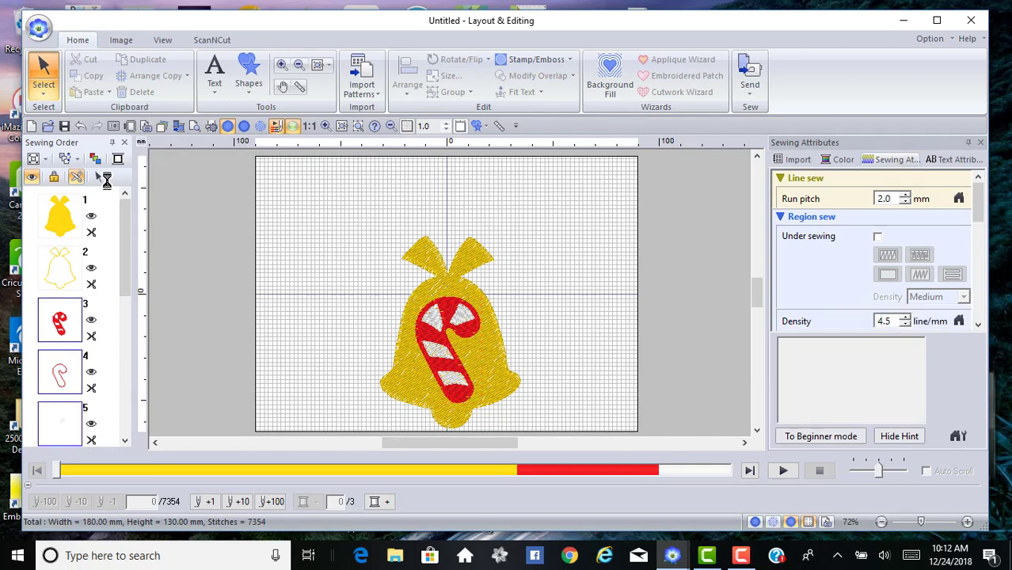
left_click(96, 178)
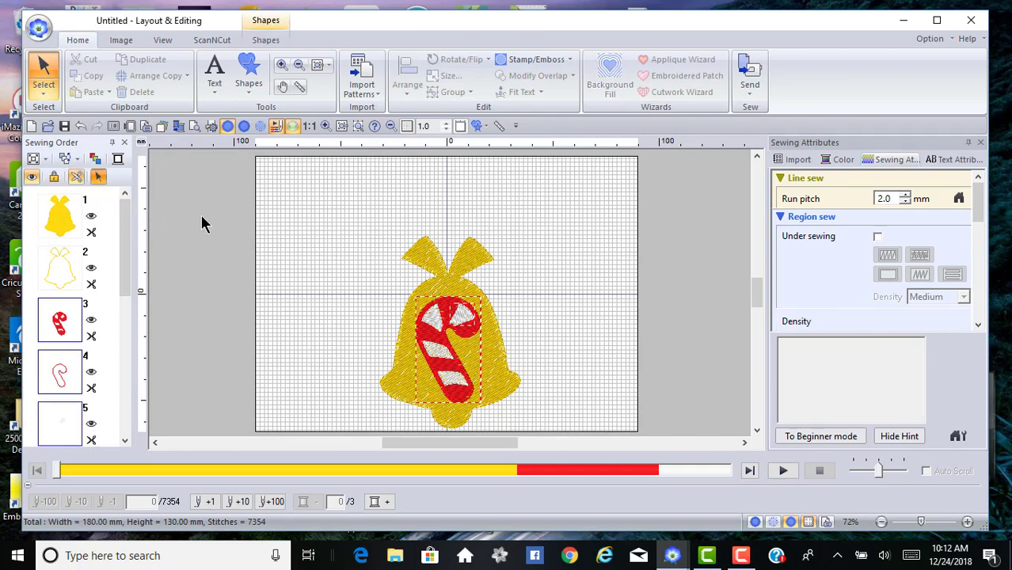
key("Delete")
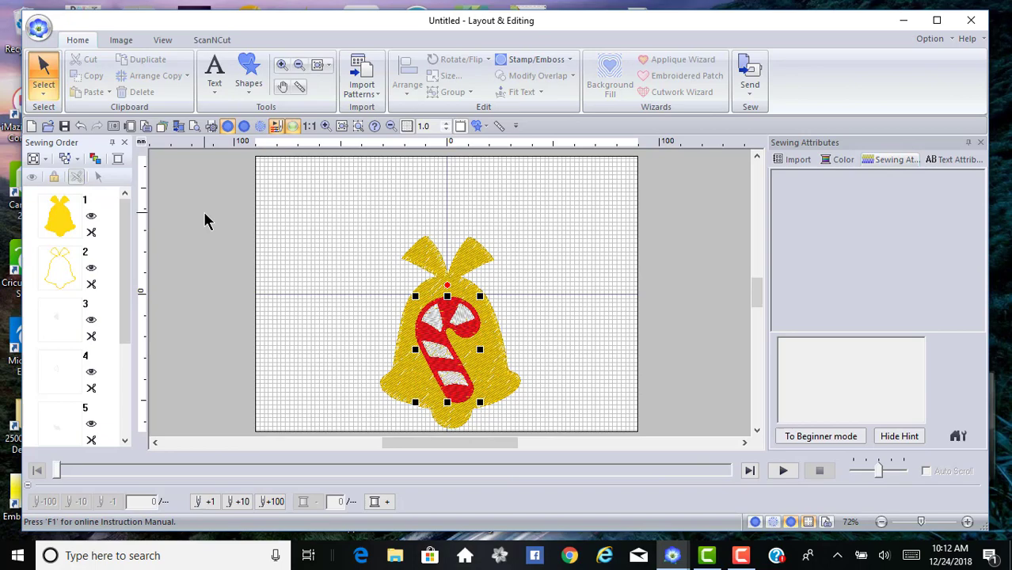
- Delete the two upper white stripe pieces, leaving one white patch (5223 stitches)
left_click(70, 335)
left_click(57, 374, "ctrl")
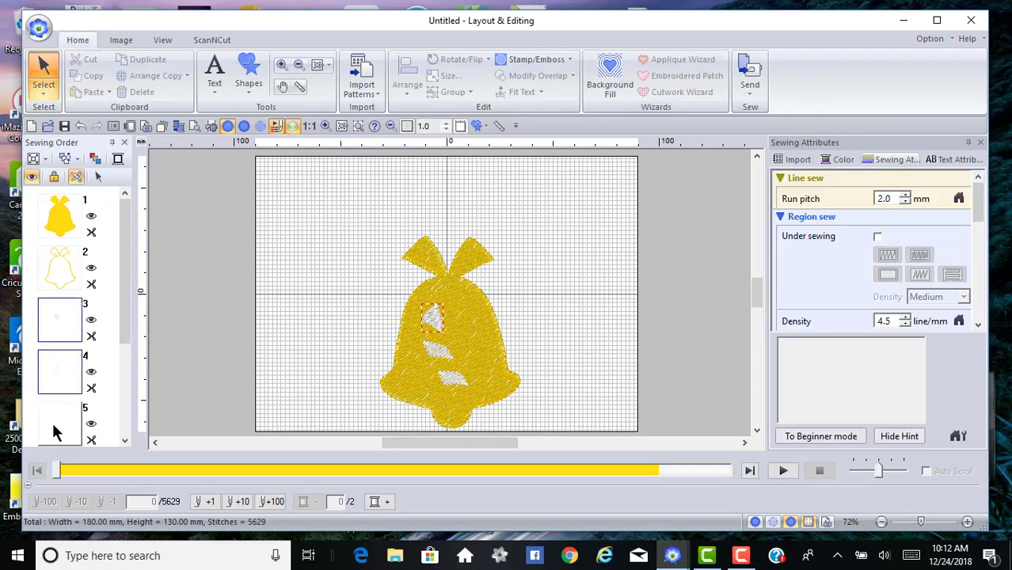
left_click(53, 424, "ctrl")
left_click(95, 176)
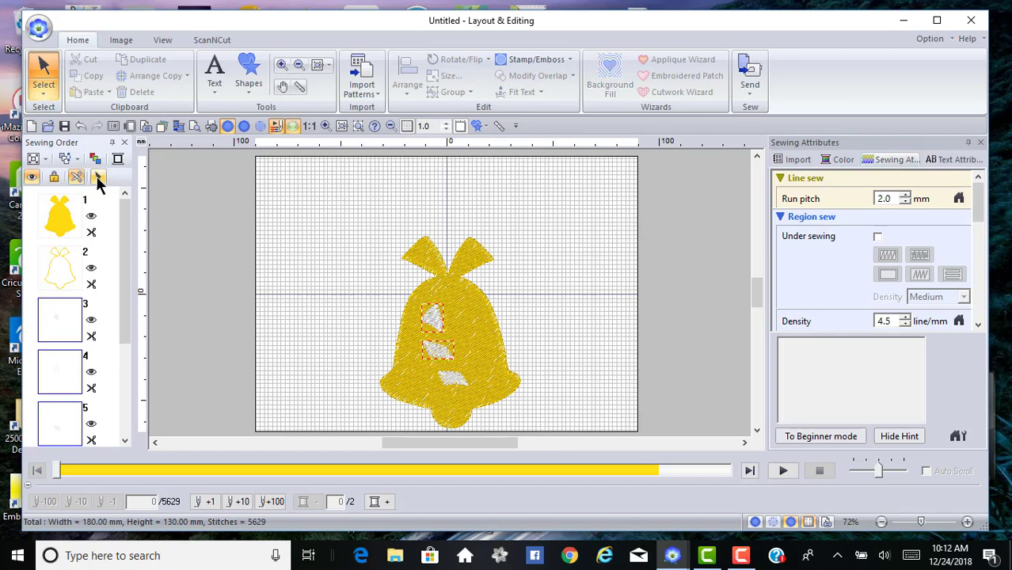
key("Delete")
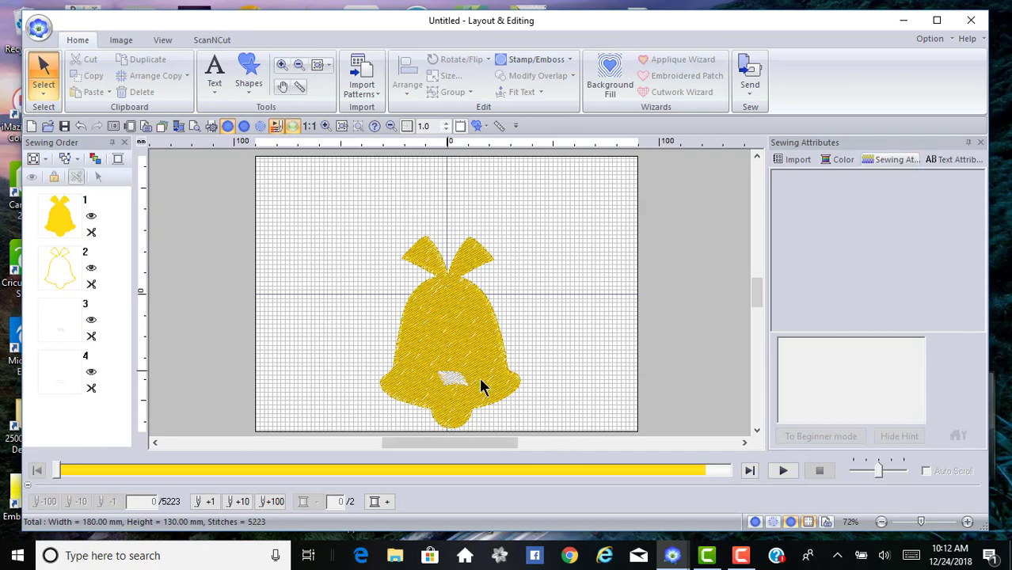
- Angle the white patch's stitches at 149 degrees, enlarge it to 30.90 x 14.50 mm, and select all
left_click(447, 378)
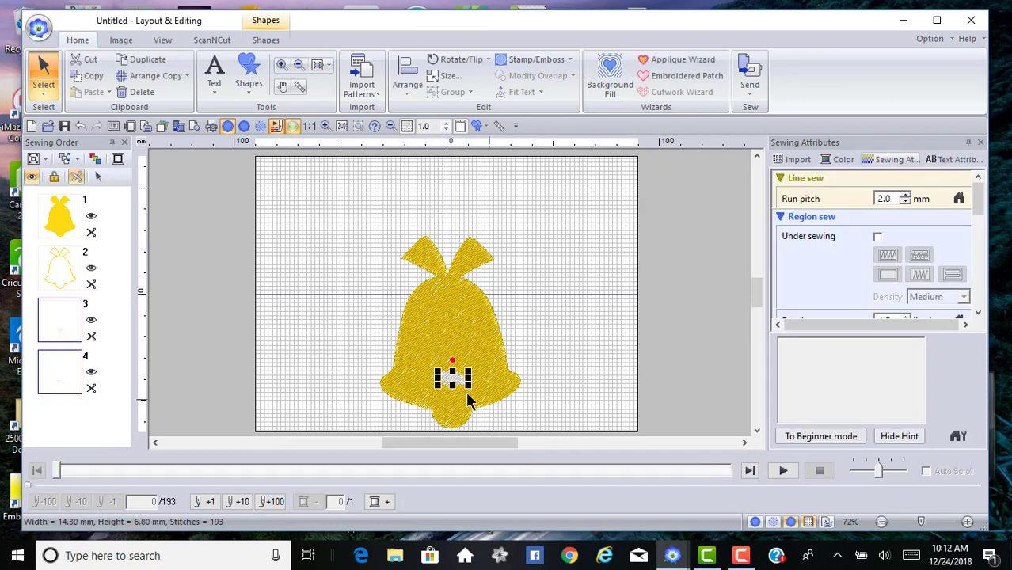
left_click_drag(979, 194, 985, 239)
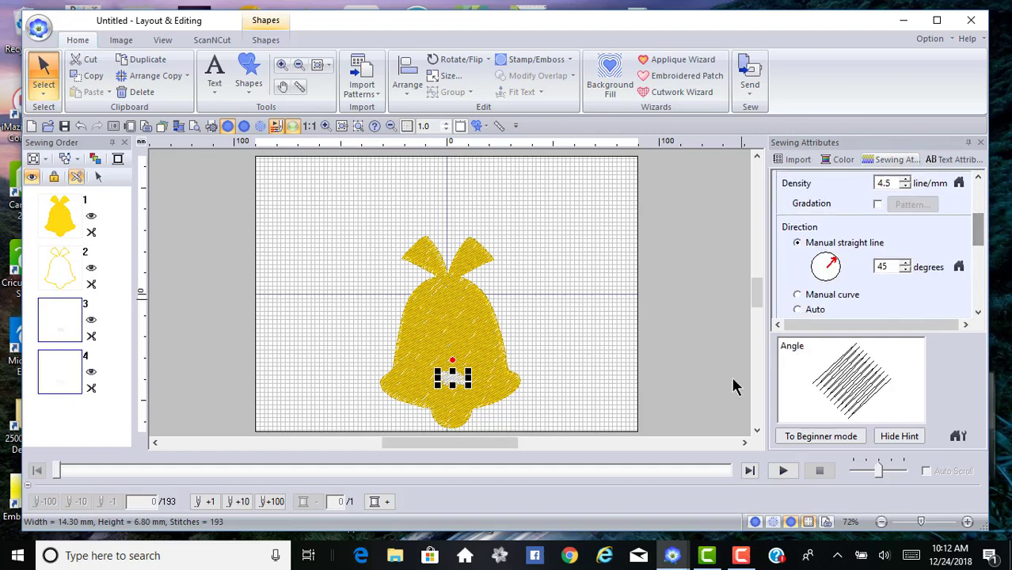
left_click_drag(829, 264, 814, 260)
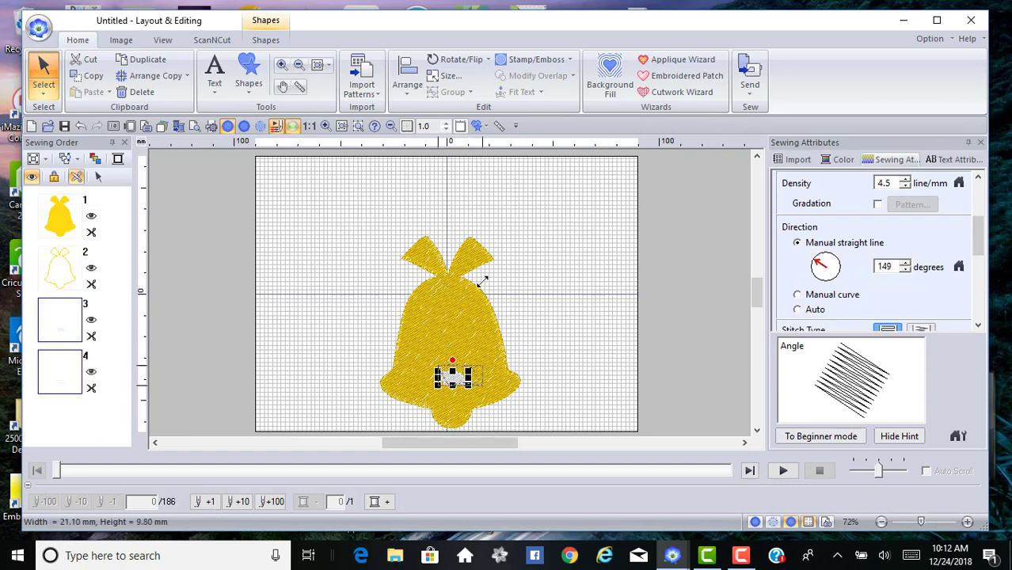
left_click(588, 277)
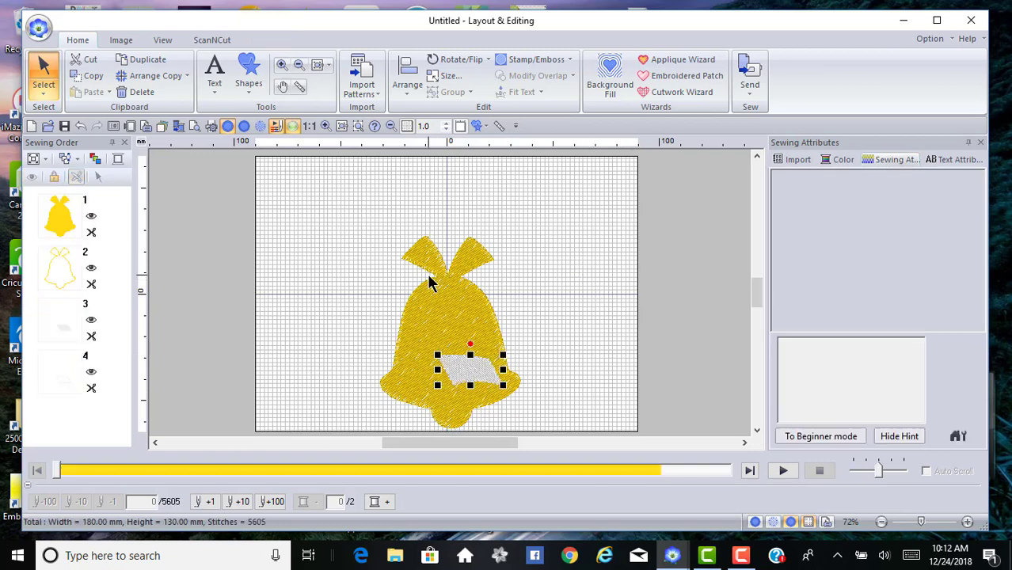
left_click(456, 370)
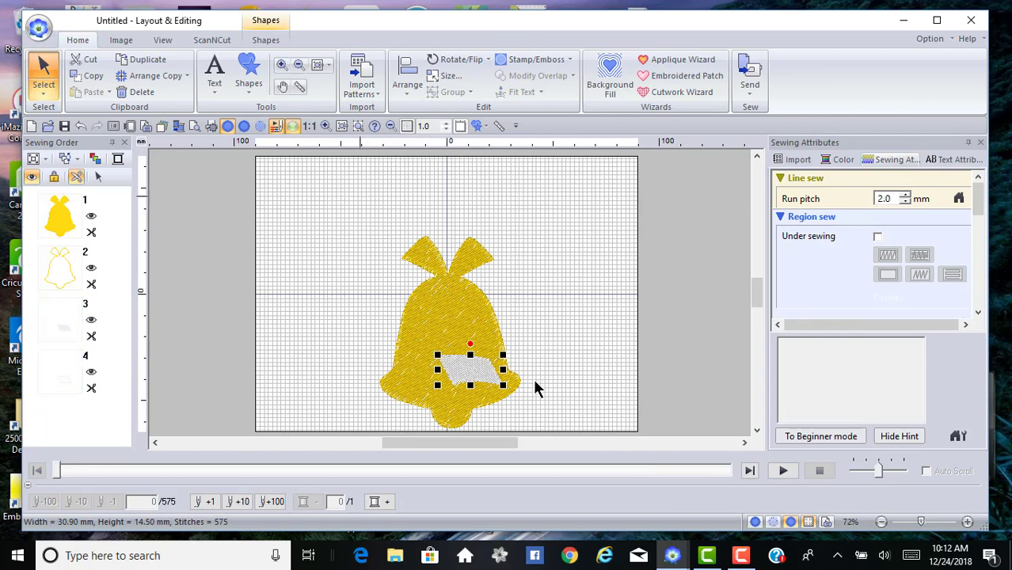
key("ctrl+a")
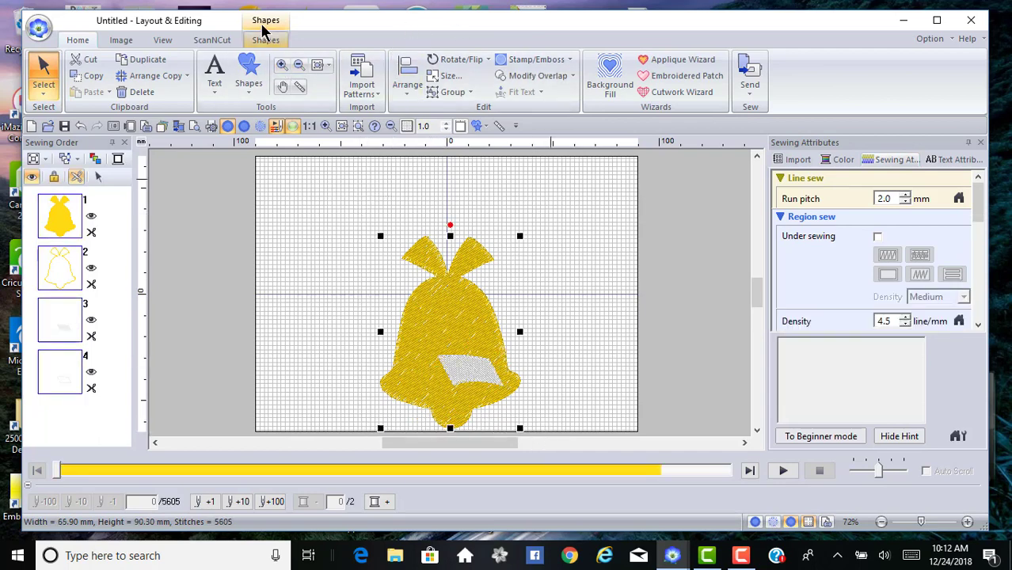
- Apply Modify Overlap > Set hole sewing, cutting the stitch count from 5605 to 5448
left_click(564, 74)
left_click(546, 154)
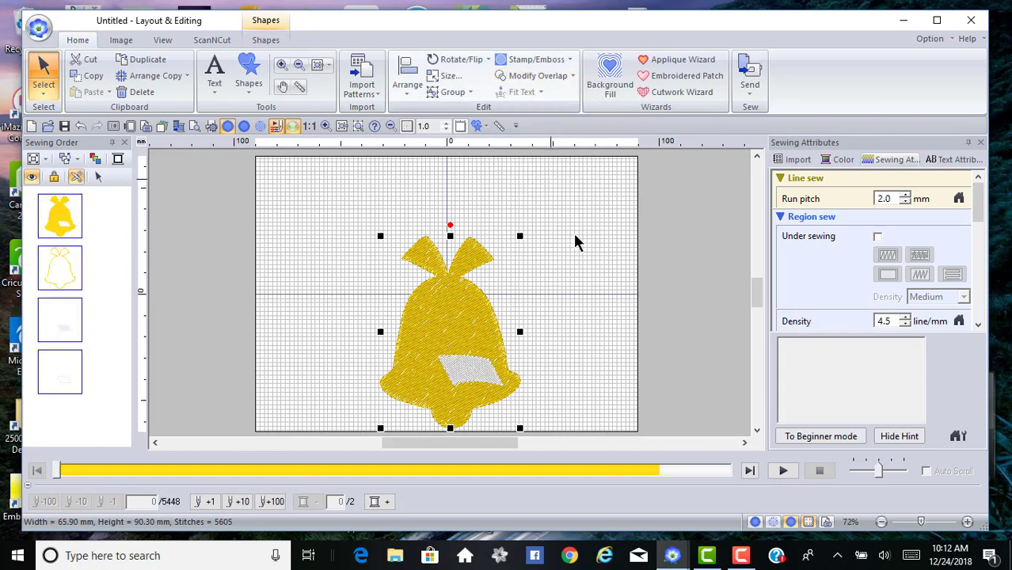